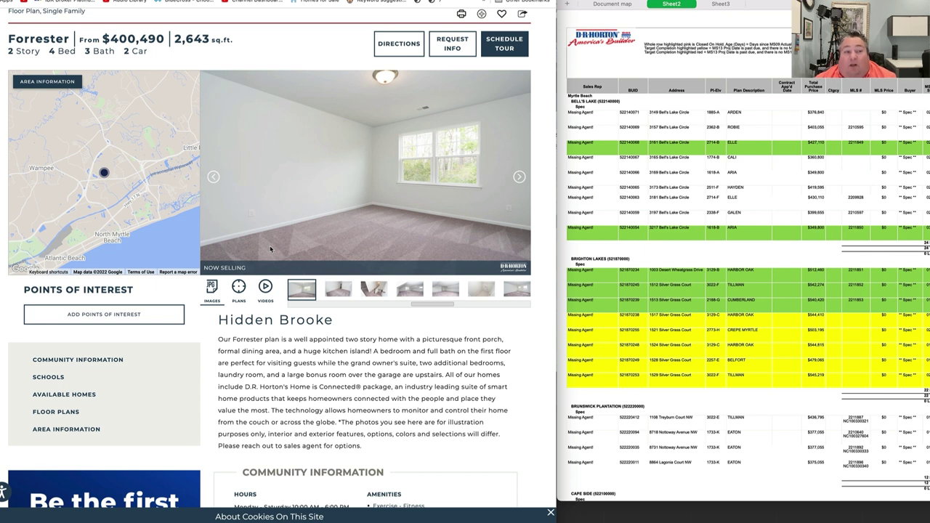
# Highlight the square footage of the Forrester plan at Hidden Brooke and view its floor plan enlarged.
pyautogui.scroll(2, 52, 232)
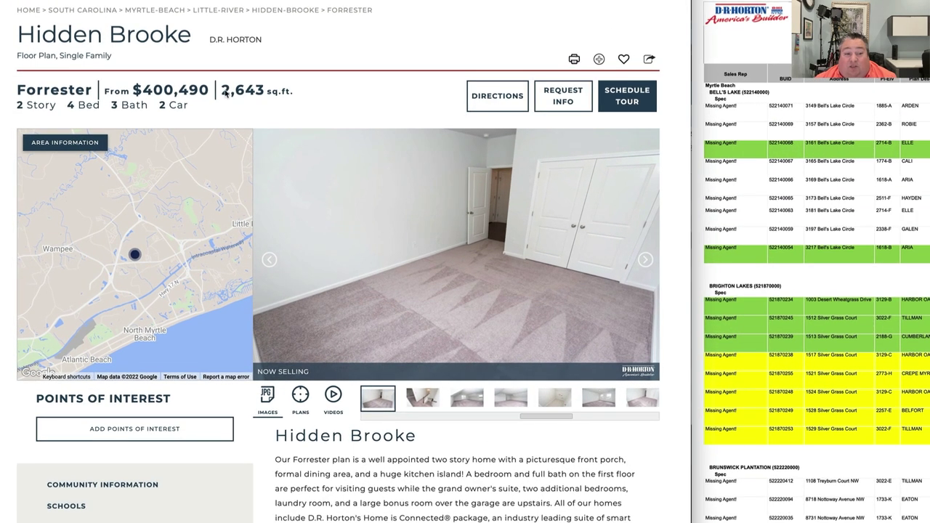
pyautogui.moveTo(223, 91); pyautogui.dragTo(280, 94)
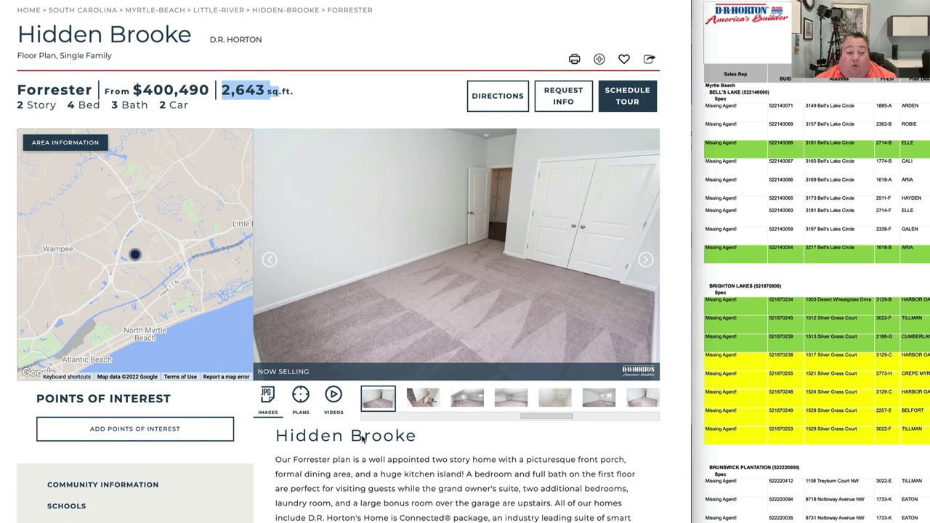
pyautogui.click(300, 396)
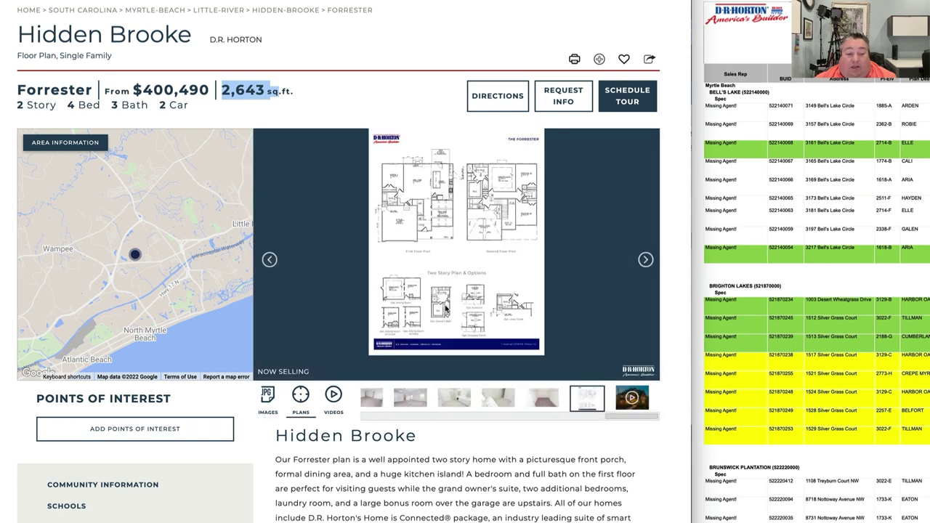
pyautogui.click(446, 309)
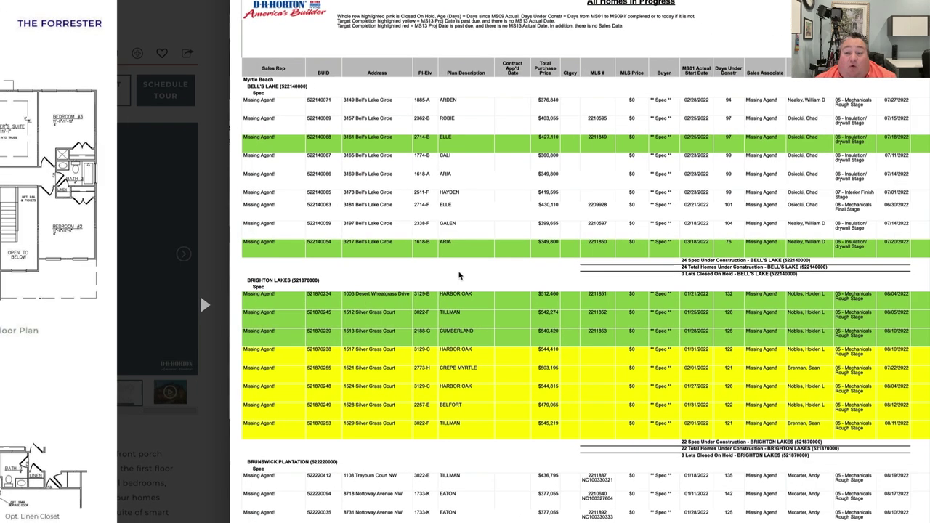
# Search the homes-in-progress spreadsheet for "forrester" and examine the matching home's row and price.
pyautogui.press('super+f')
pyautogui.write('forre')
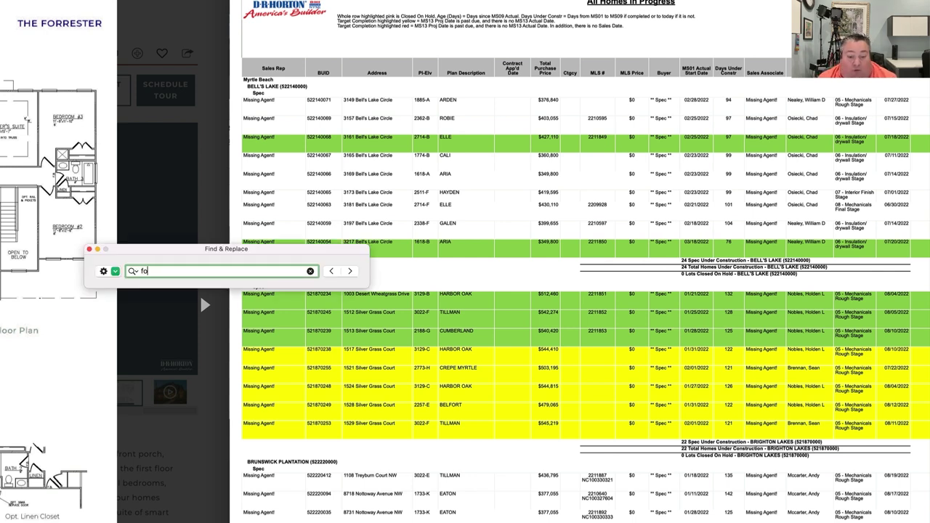
pyautogui.write('ster')
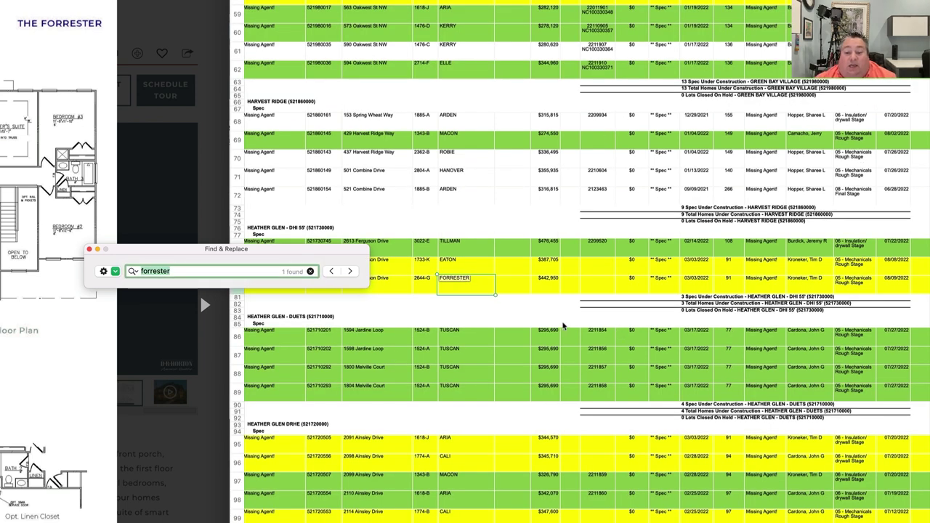
pyautogui.click(537, 320)
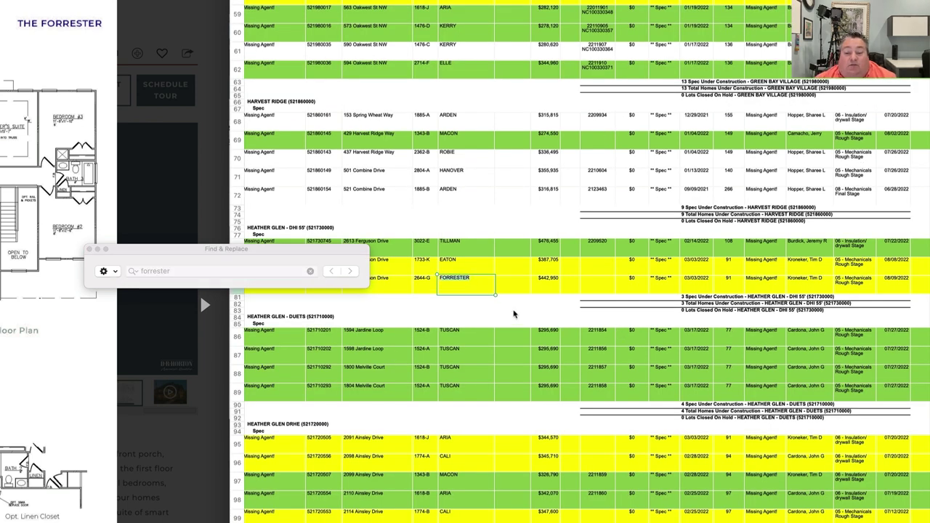
pyautogui.click(89, 249)
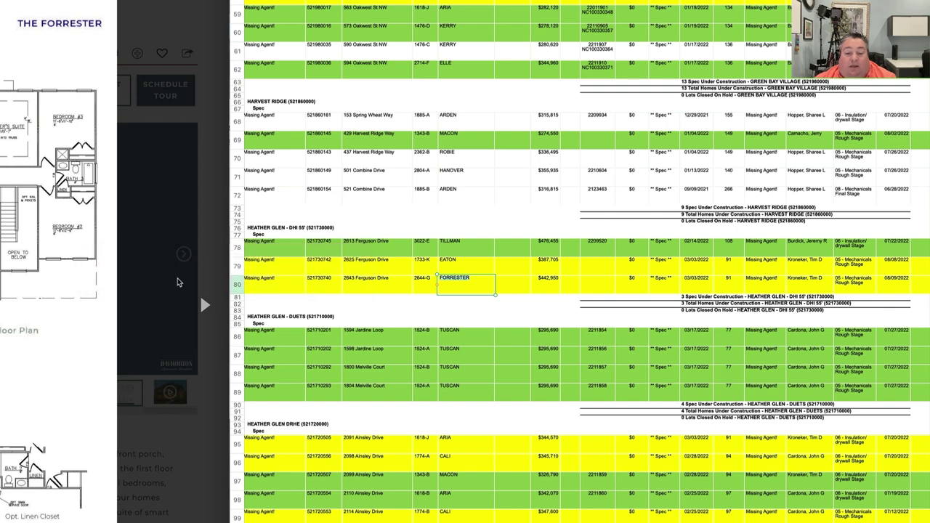
pyautogui.hscroll(-1, 276, 287)
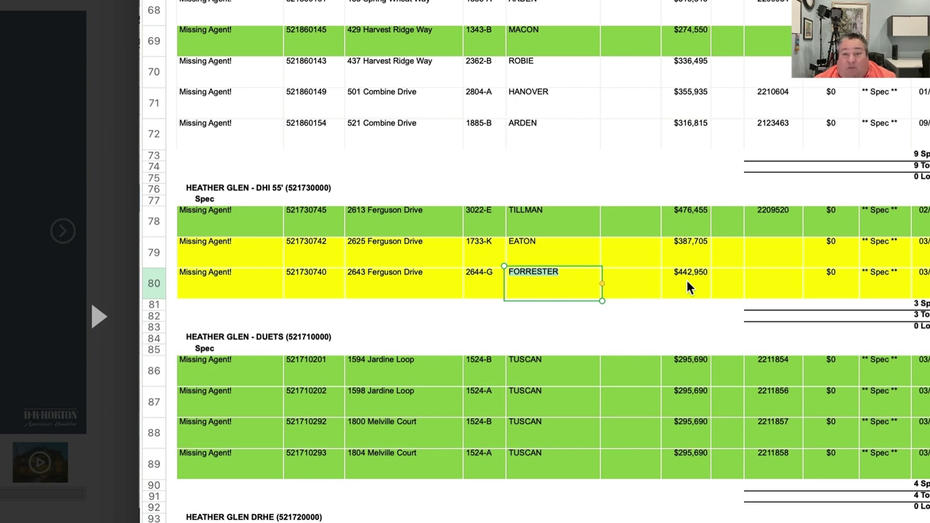
pyautogui.scroll(-5, 688, 285)
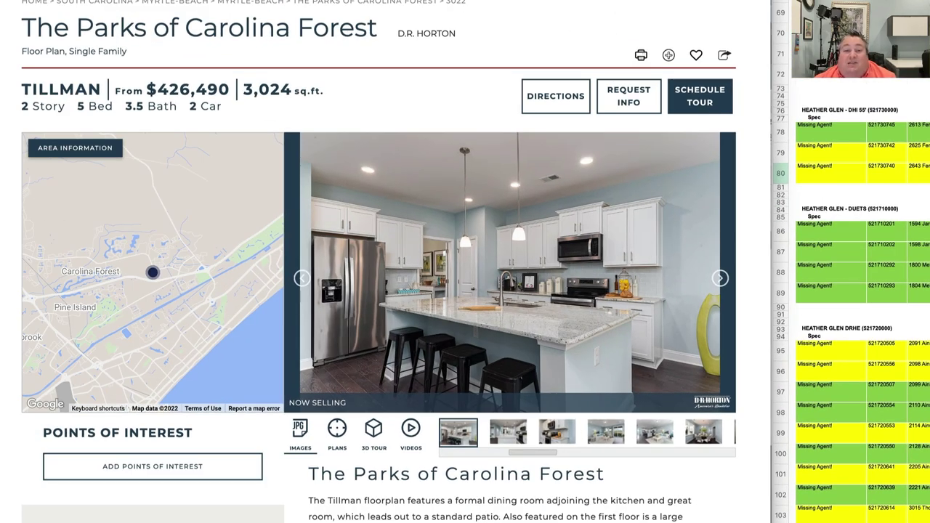
# Examine the enlarged Tillman floor plan at The Parks of Carolina Forest, close it, and highlight the plan's square footage.
pyautogui.click(335, 433)
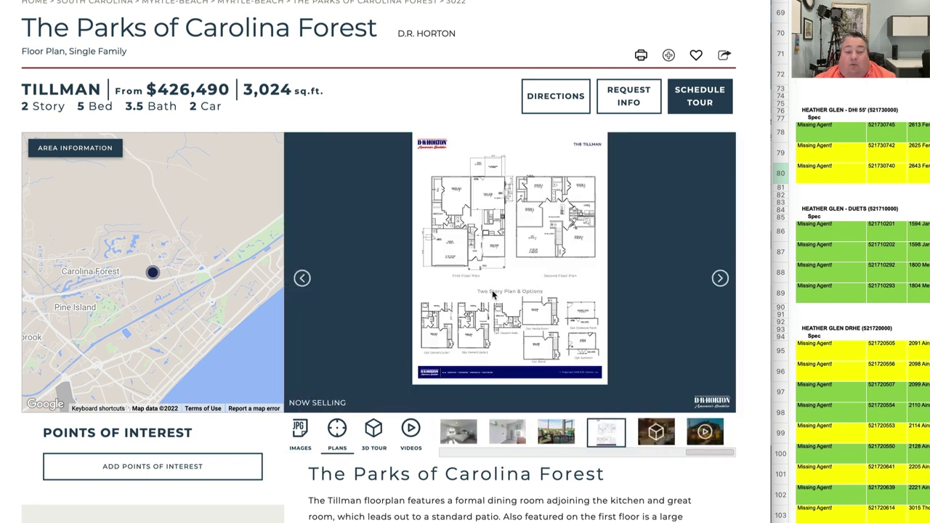
pyautogui.click(493, 294)
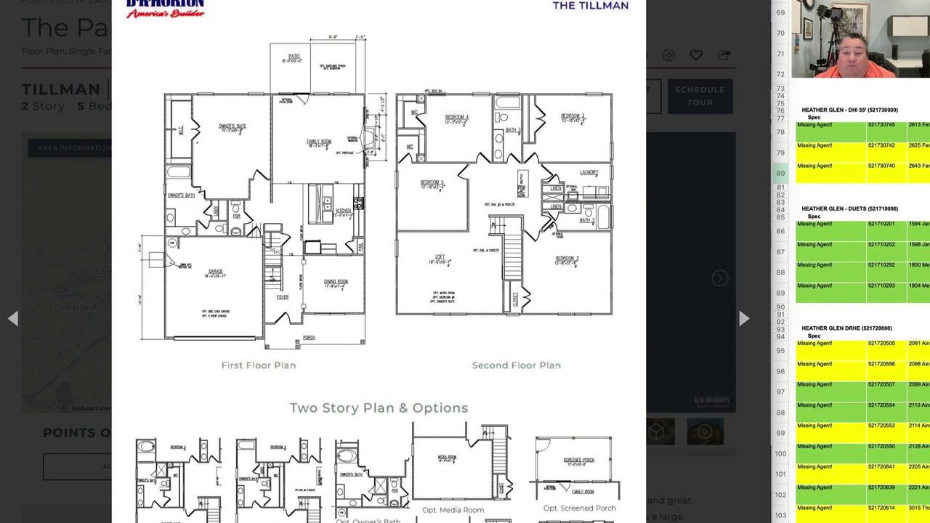
pyautogui.press('Escape')
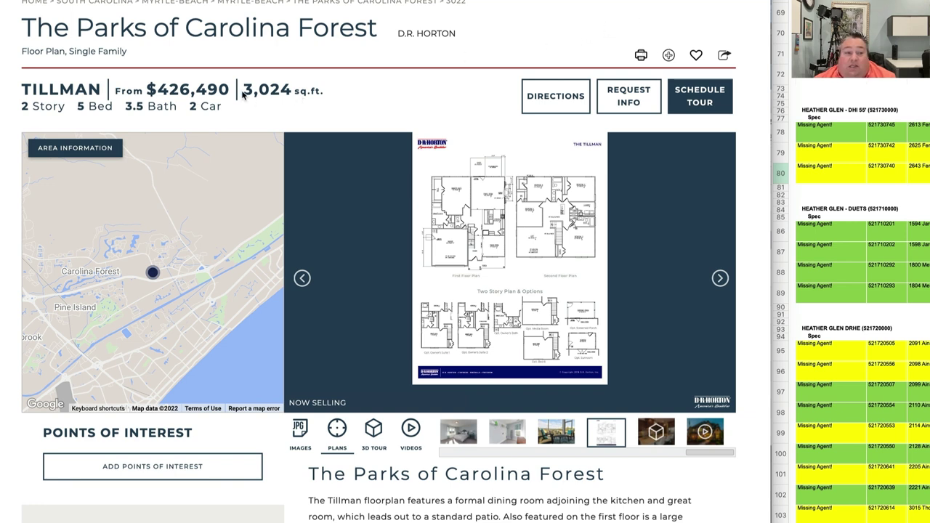
pyautogui.moveTo(244, 93); pyautogui.dragTo(300, 93)
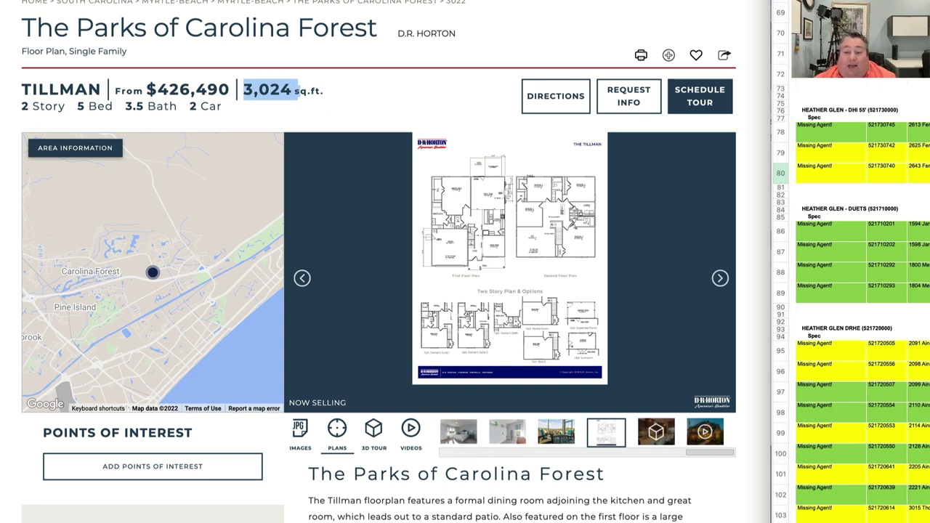
pyautogui.hotkey('ctrl', 'Right')
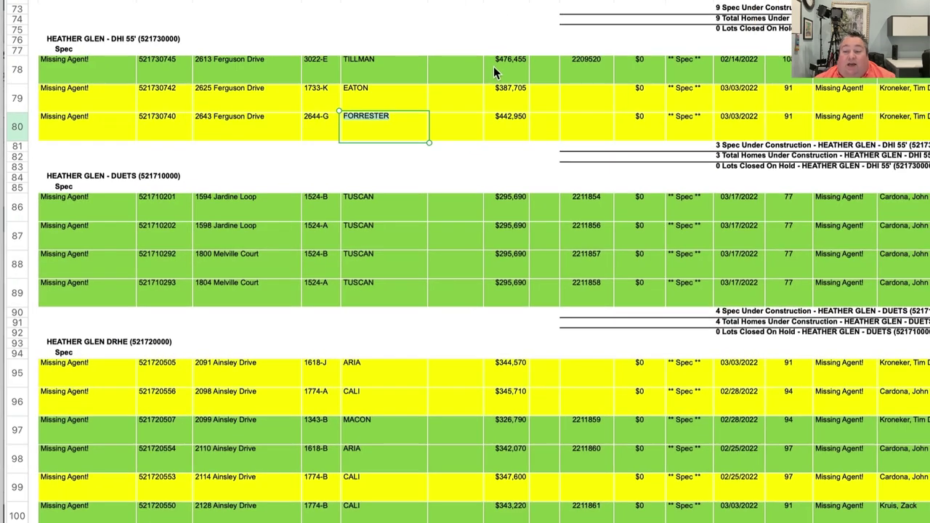
pyautogui.click(493, 66)
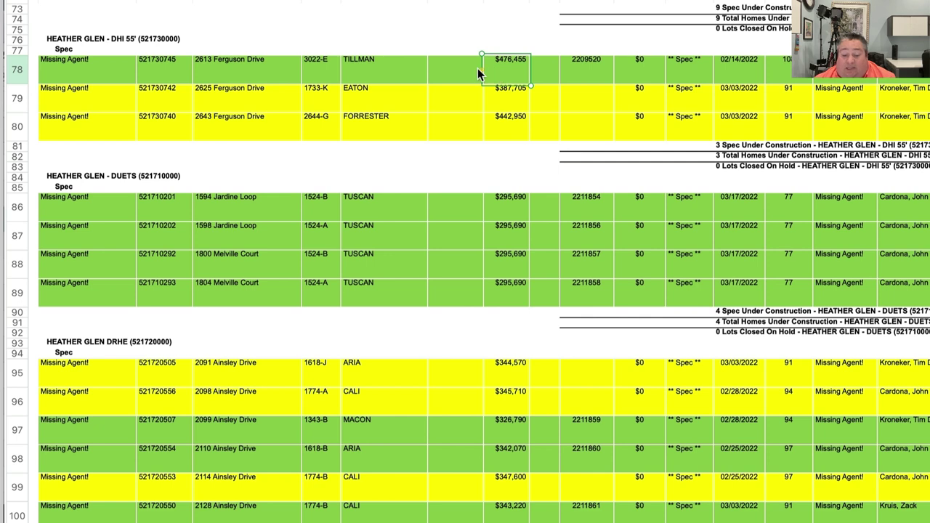
pyautogui.press('super+f')
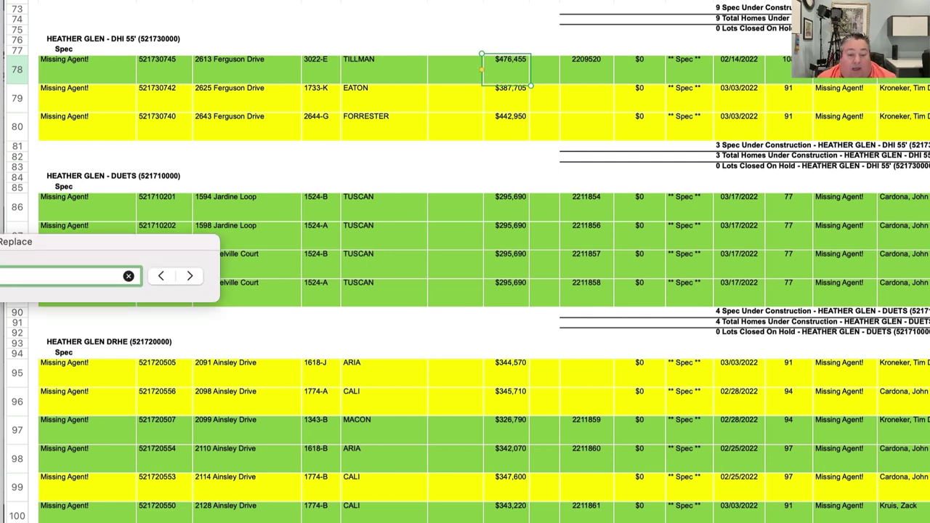
pyautogui.write('TILLMAN')
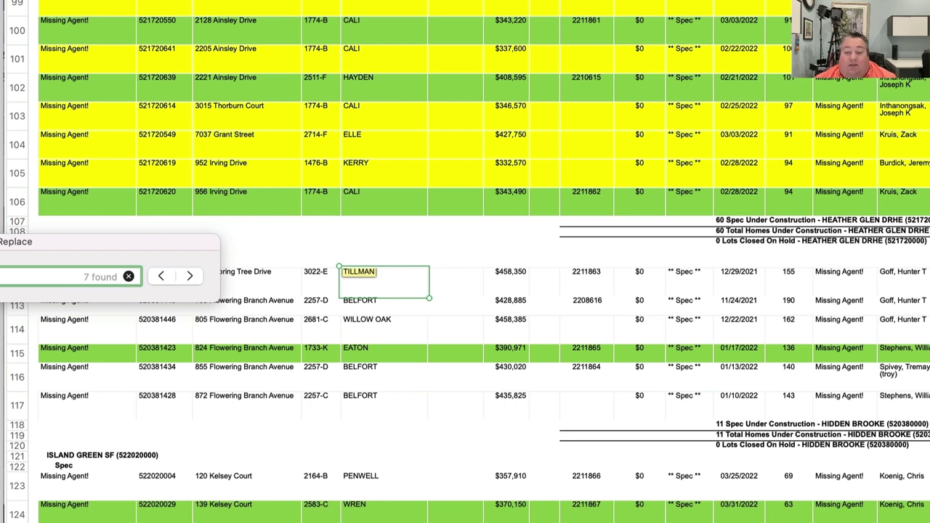
pyautogui.moveTo(87, 235); pyautogui.dragTo(0, 234)
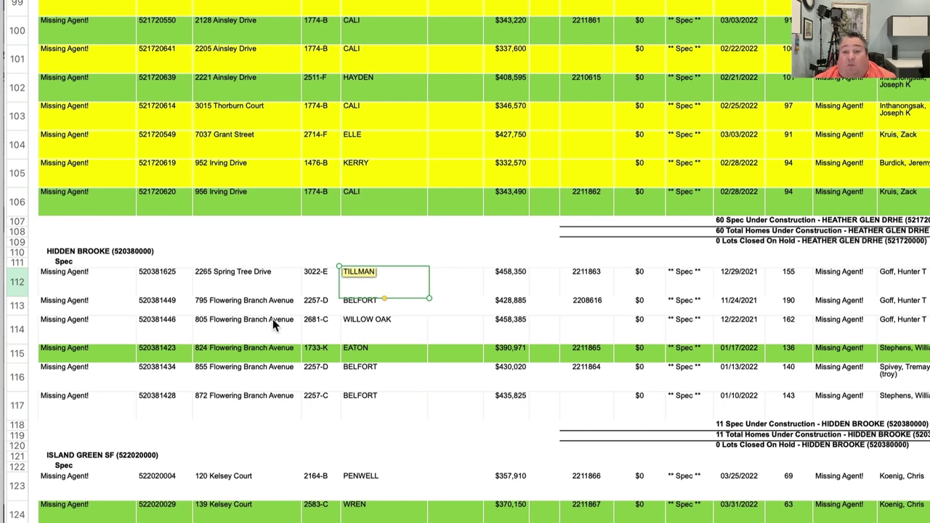
pyautogui.press('super+g')
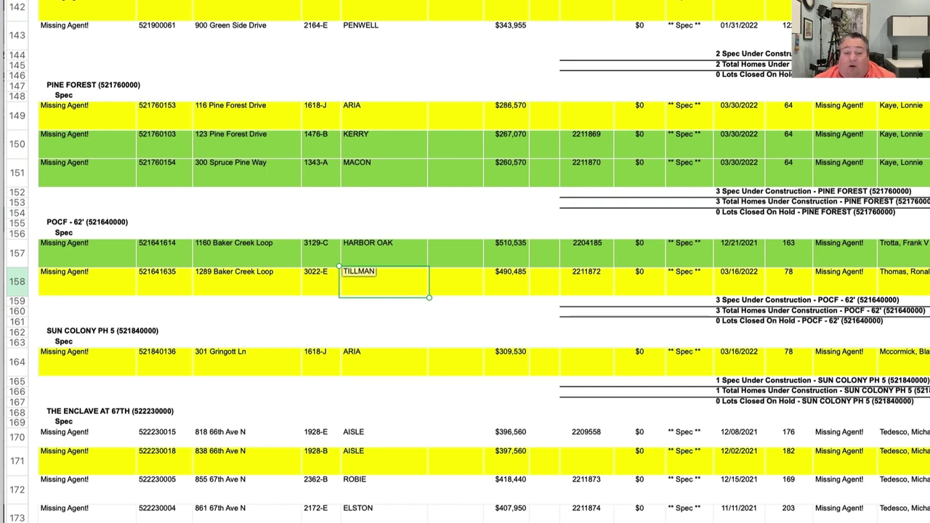
pyautogui.press('Return')
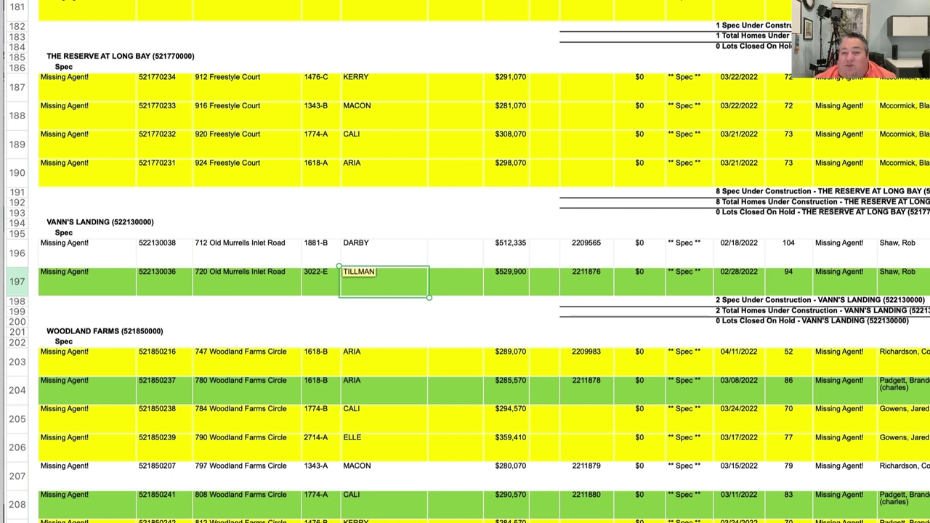
pyautogui.press('Return')
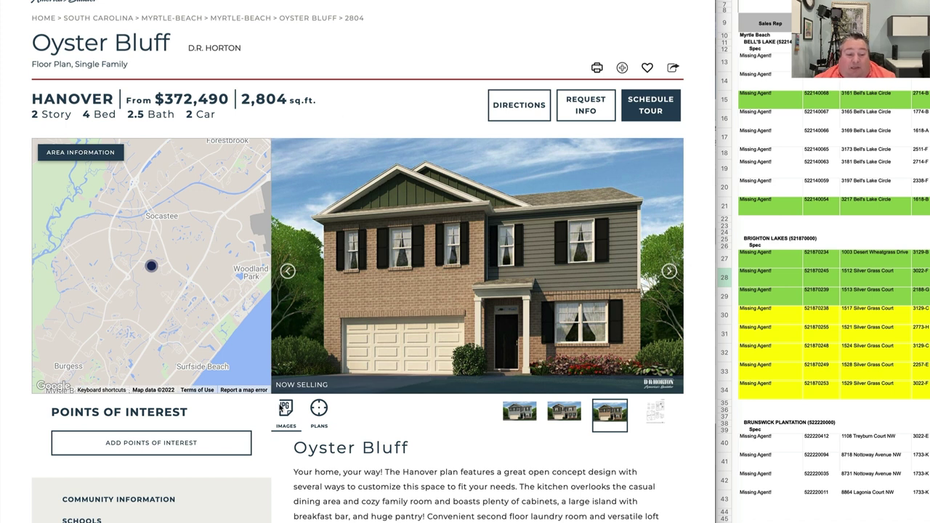
# View the Hanover floor plan at Oyster Bluff enlarged.
pyautogui.click(319, 409)
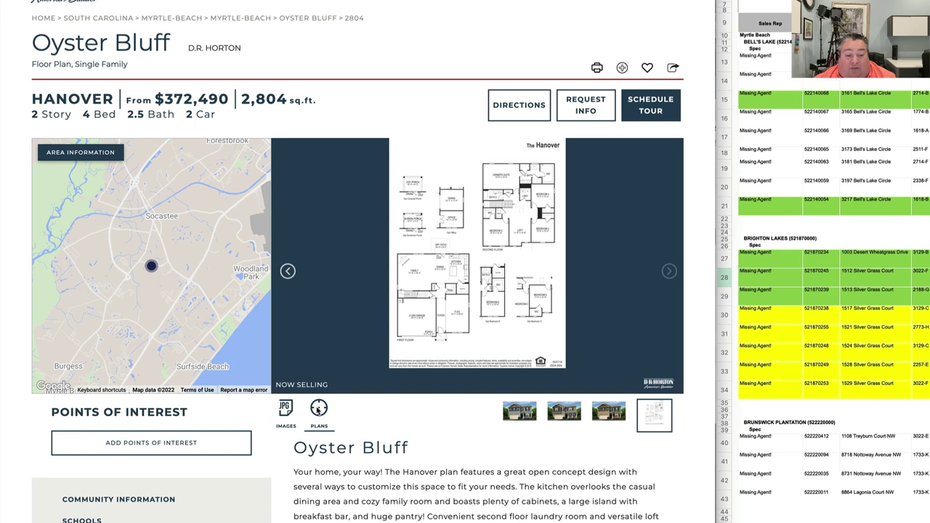
pyautogui.click(445, 298)
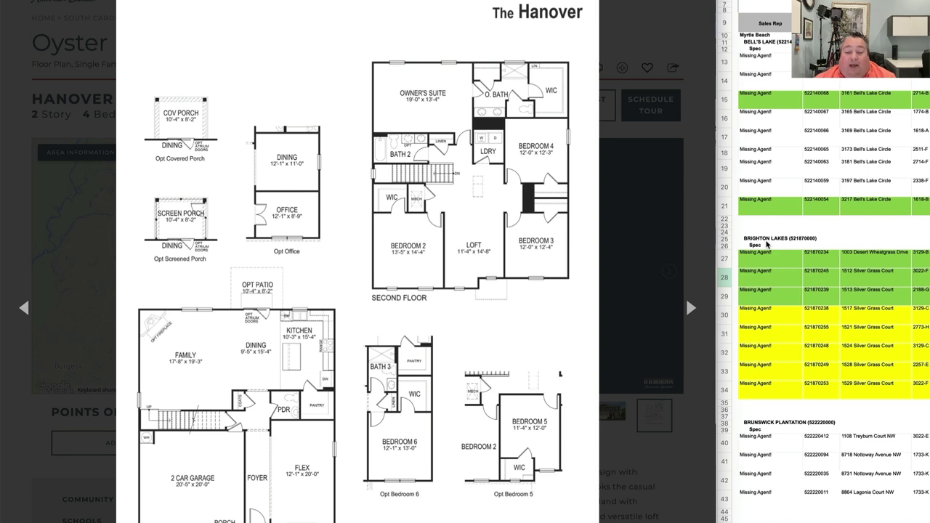
# Search the homes-in-progress spreadsheet for "hanover" and check for matching homes.
pyautogui.press('super+space')
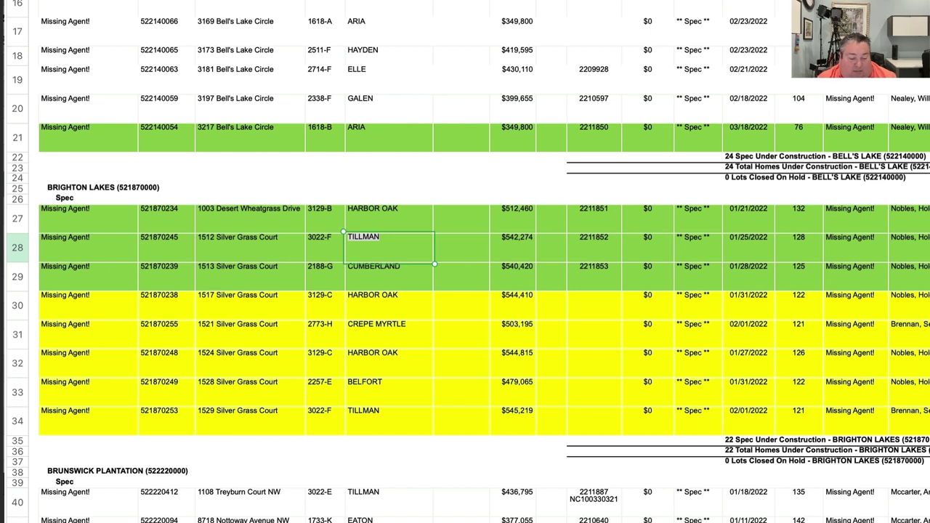
pyautogui.press('Return')
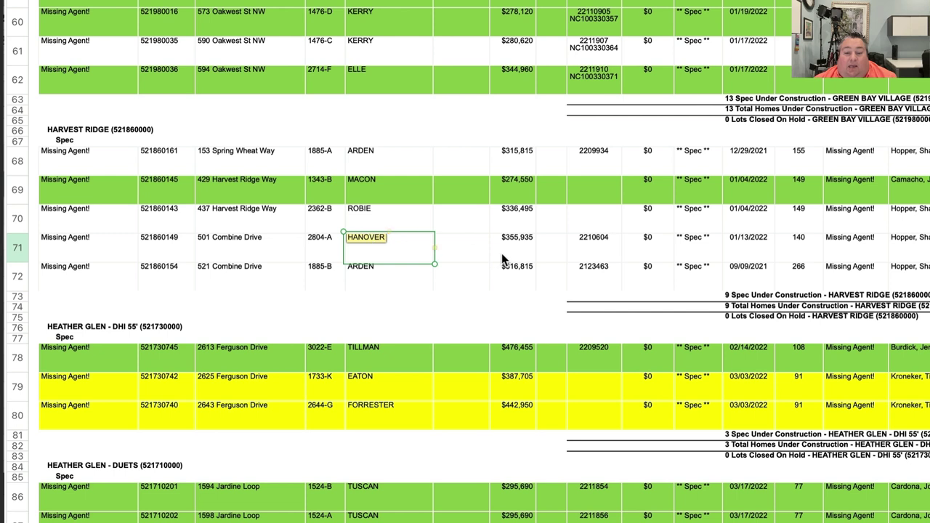
pyautogui.press('Escape')
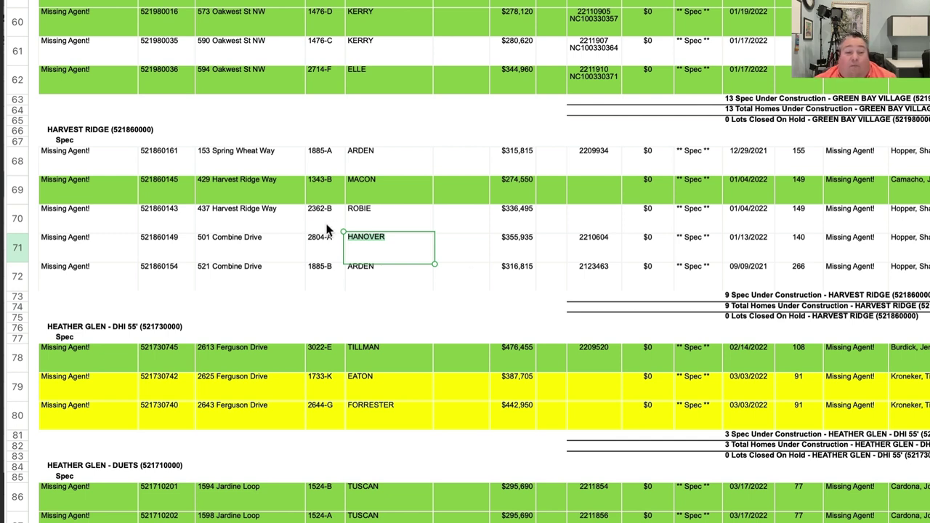
pyautogui.press('super+f')
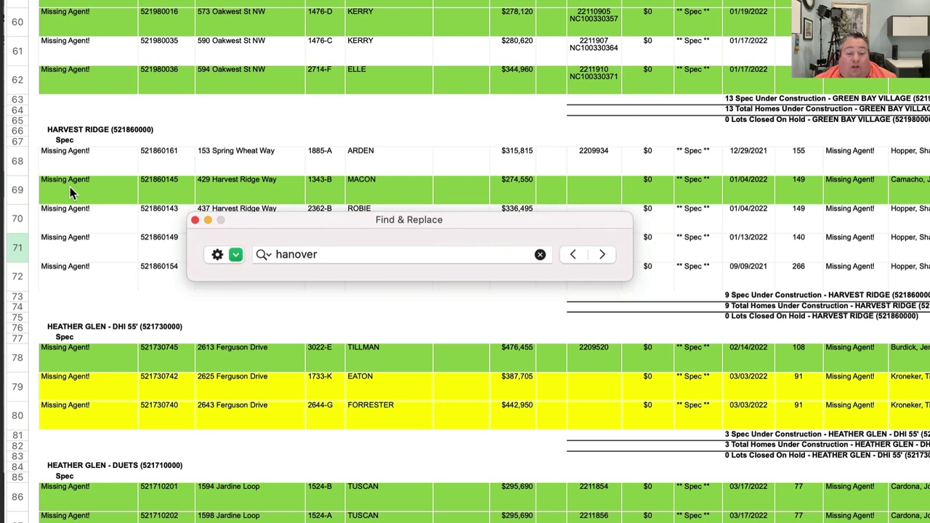
# Return to the builder's website and view the Hayden floor plan enlarged.
pyautogui.hotkey('ctrl', 'Left')
pyautogui.press('Escape')
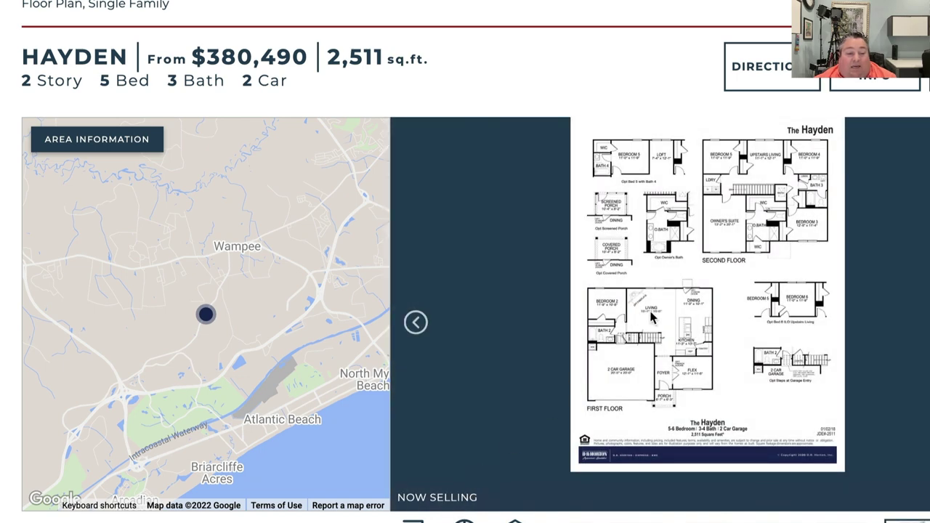
pyautogui.click(644, 320)
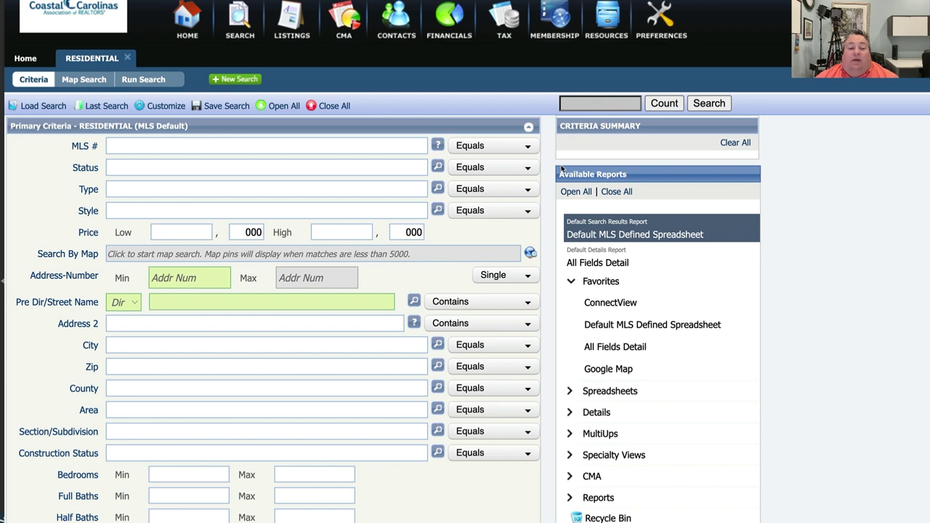
# Set the residential MLS search to status ACT with a maximum price of 500,000.
pyautogui.click(438, 167)
pyautogui.click(499, 188)
pyautogui.click(723, 138)
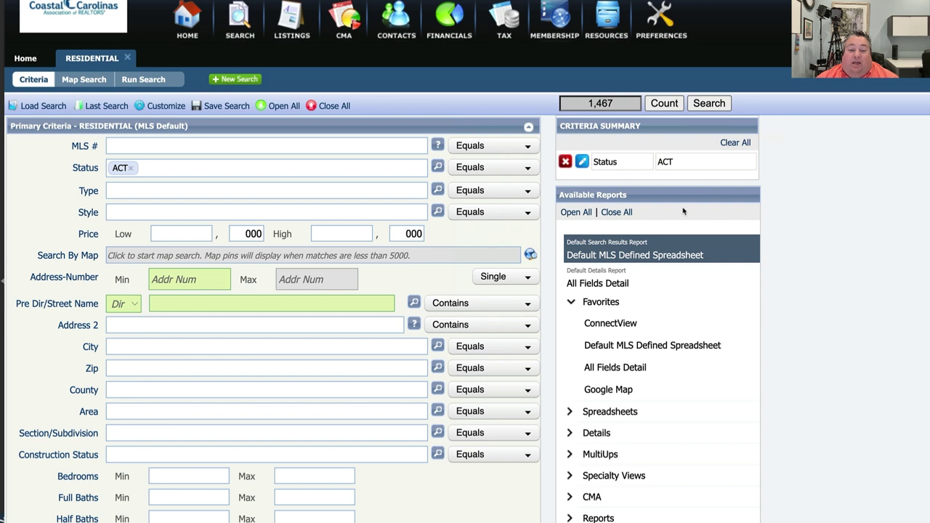
pyautogui.click(349, 237)
pyautogui.write('500')
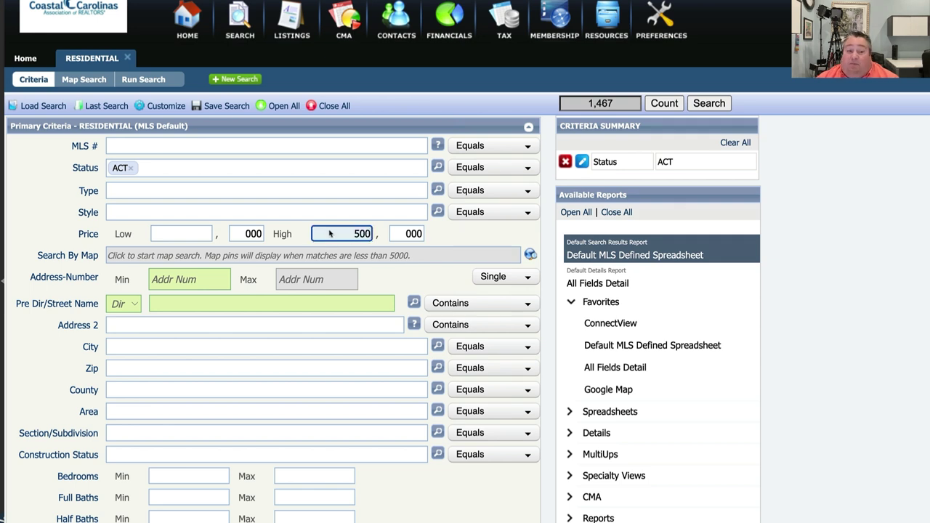
# Limit the residential search to the Detached (DET) property type.
pyautogui.click(438, 191)
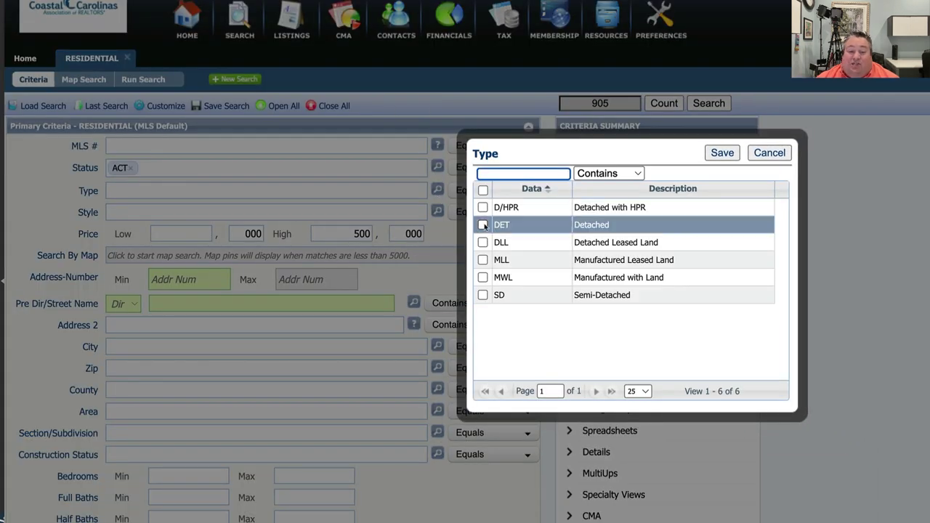
pyautogui.click(483, 225)
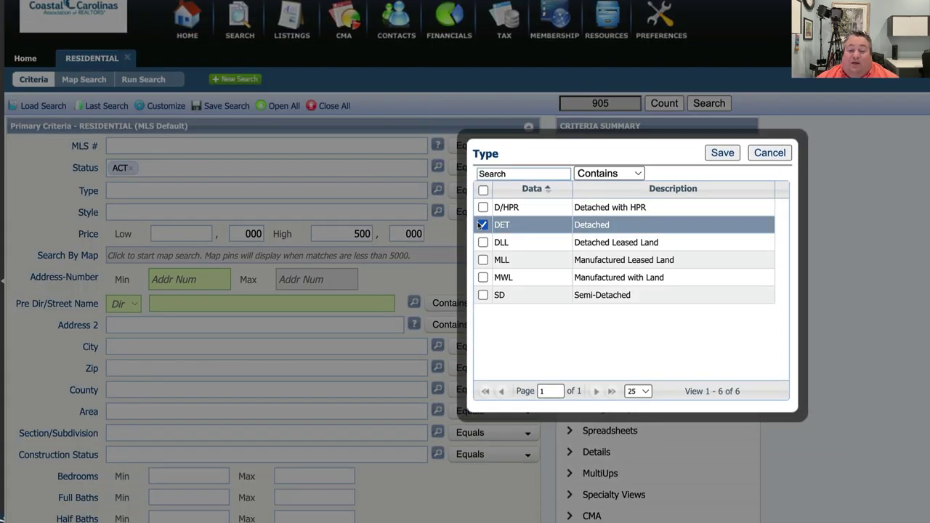
pyautogui.click(711, 154)
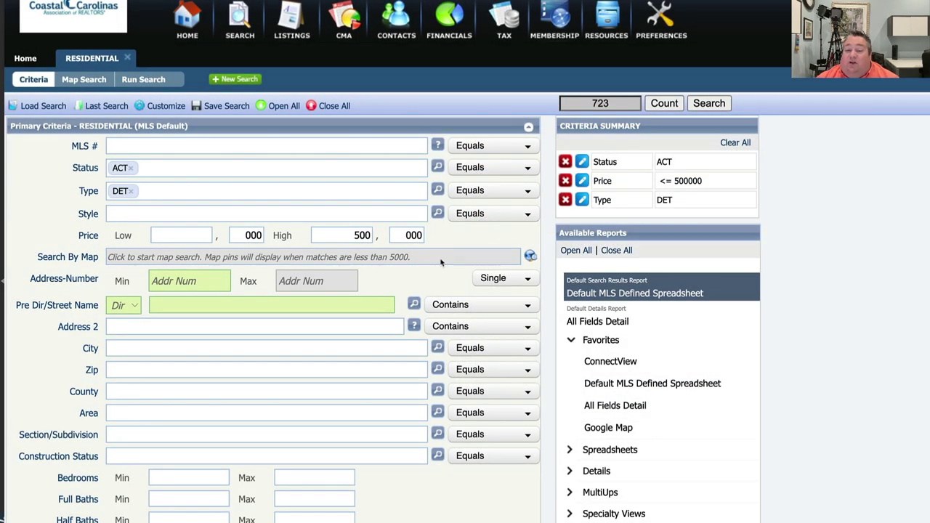
# Set the minimum total heated square footage to 2400 and run the residential search.
pyautogui.scroll(-3, 407, 265)
pyautogui.scroll(-3, 265, 270)
pyautogui.scroll(-3, 265, 268)
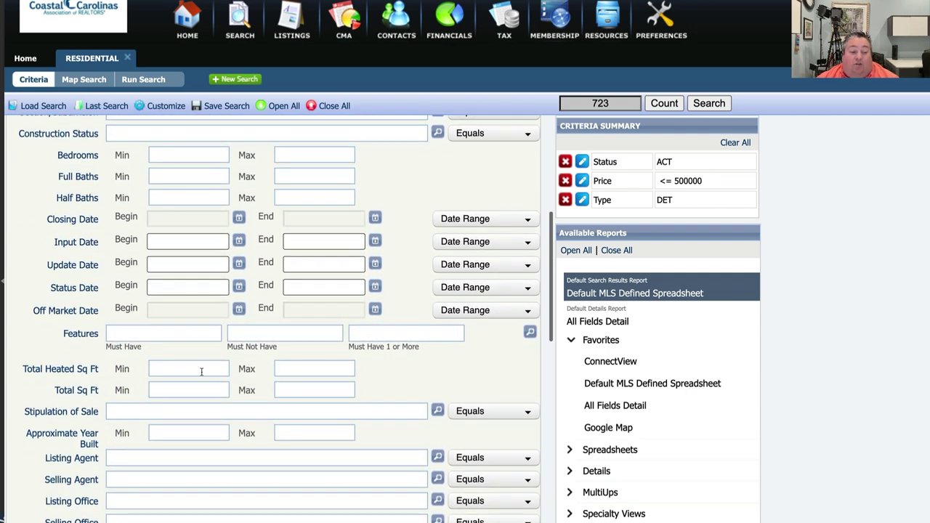
pyautogui.click(196, 371)
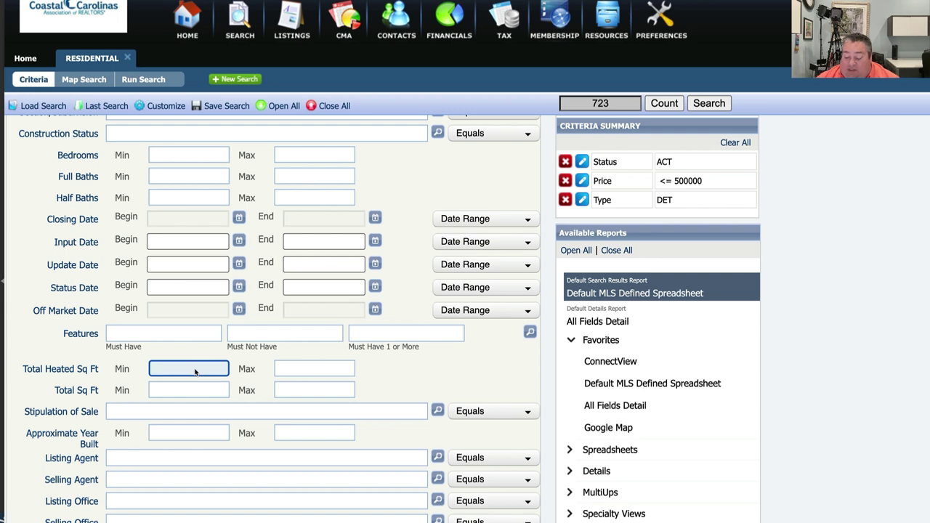
pyautogui.write('2')
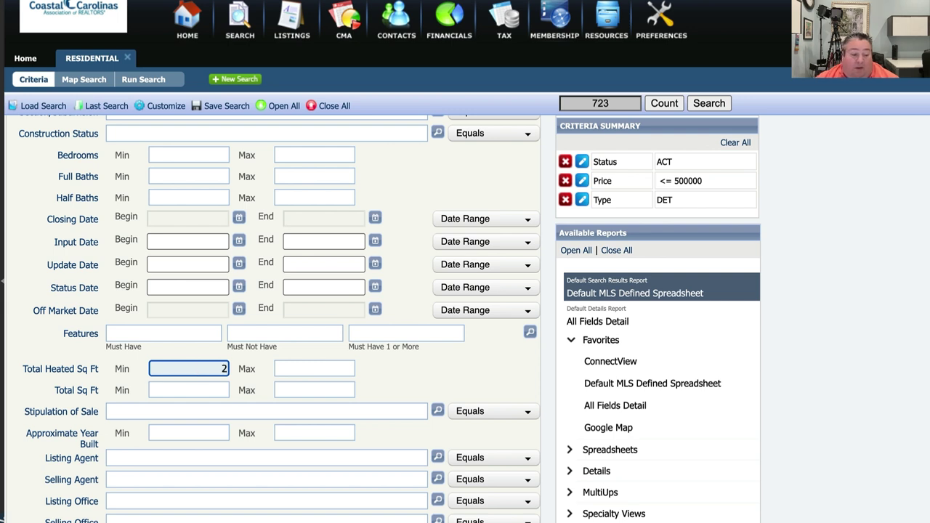
pyautogui.write('400')
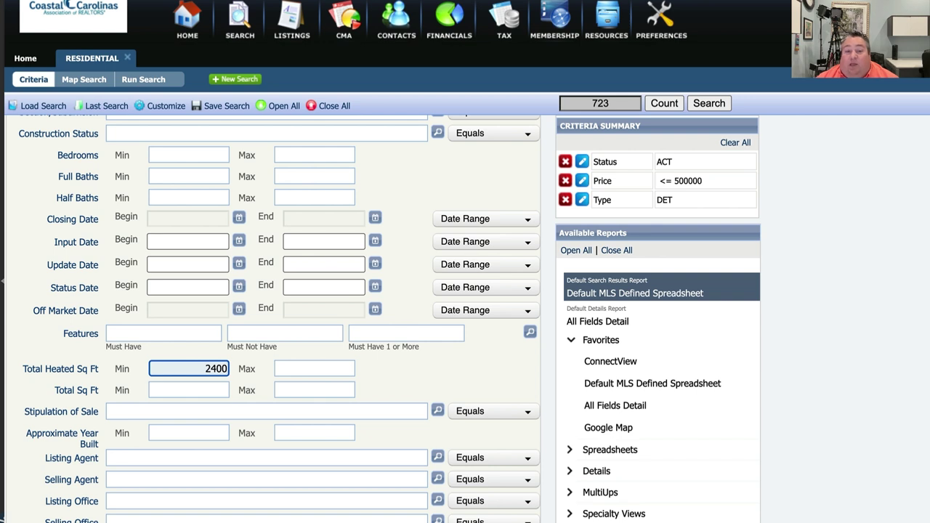
pyautogui.press('Tab')
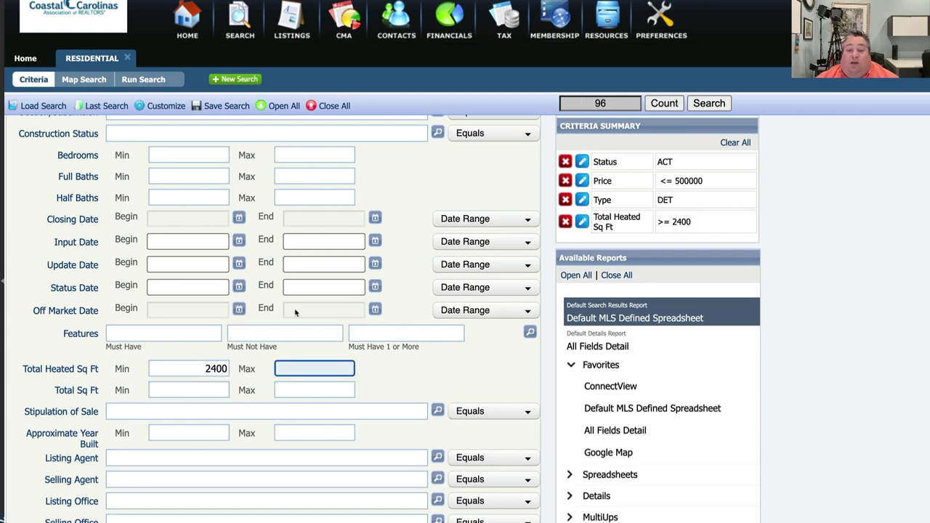
pyautogui.click(718, 106)
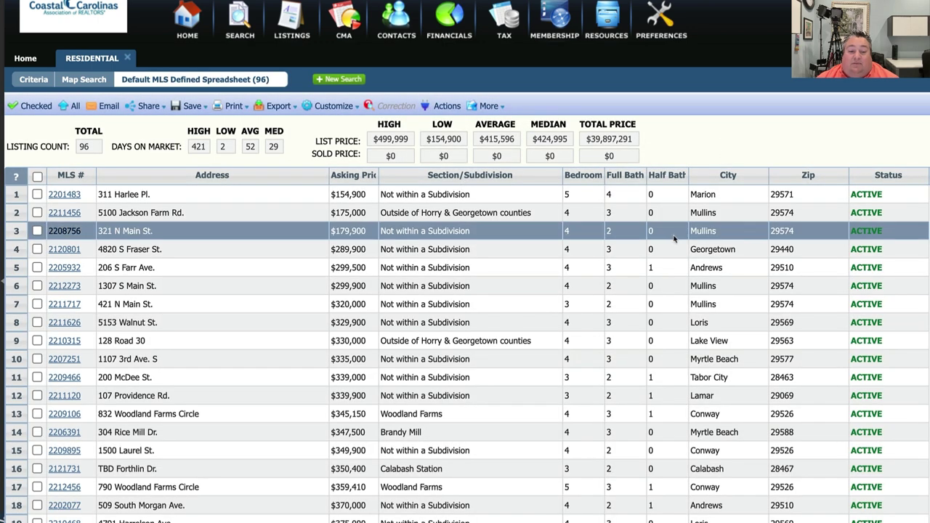
# Look through the search results and open the full details of the $444,900 listing in The Gates.
pyautogui.scroll(-5, 549, 231)
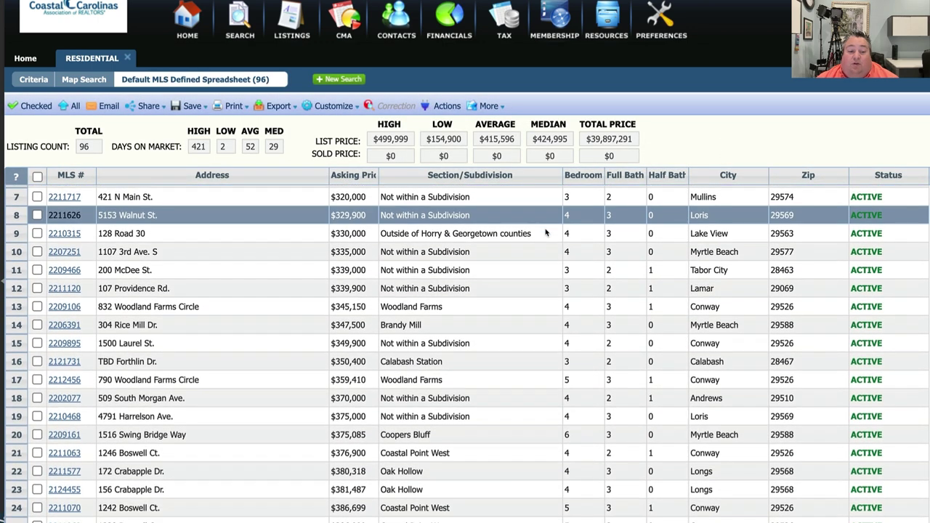
pyautogui.scroll(-4, 546, 232)
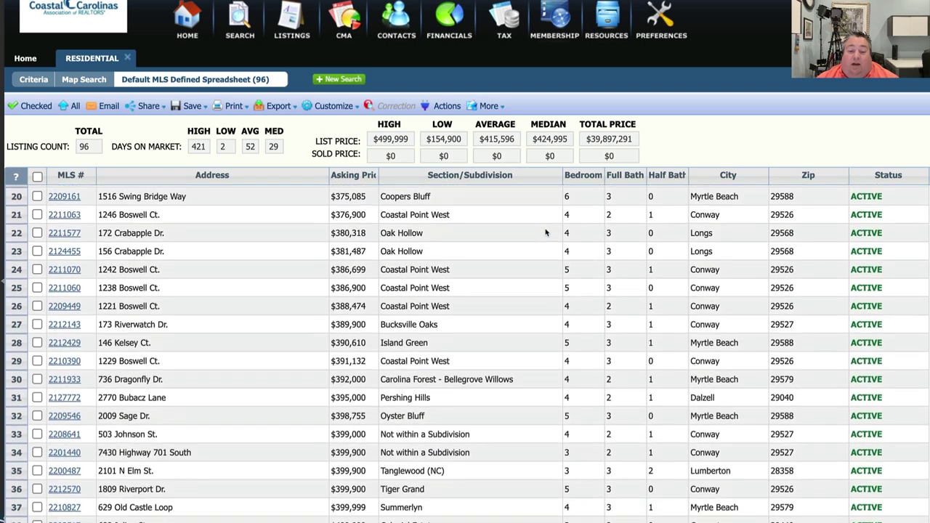
pyautogui.scroll(-5, 546, 232)
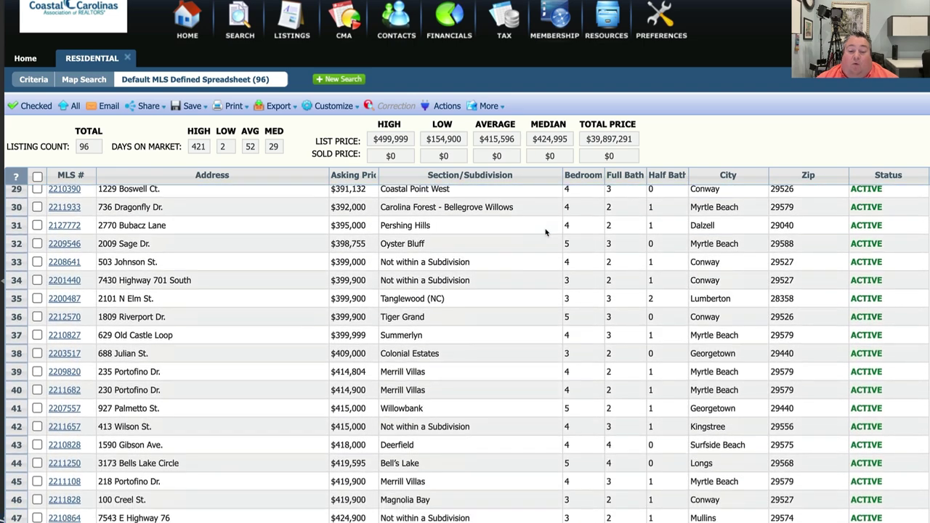
pyautogui.scroll(-4, 546, 232)
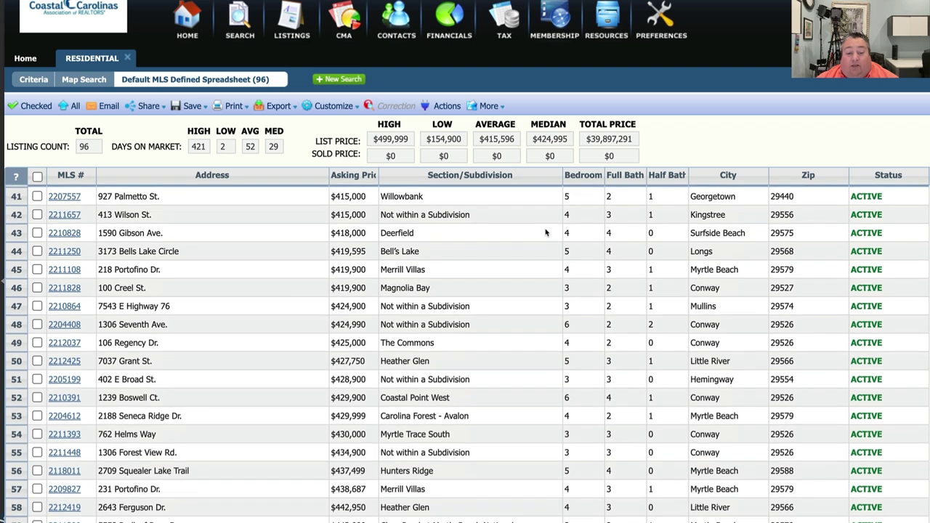
pyautogui.scroll(-4, 543, 314)
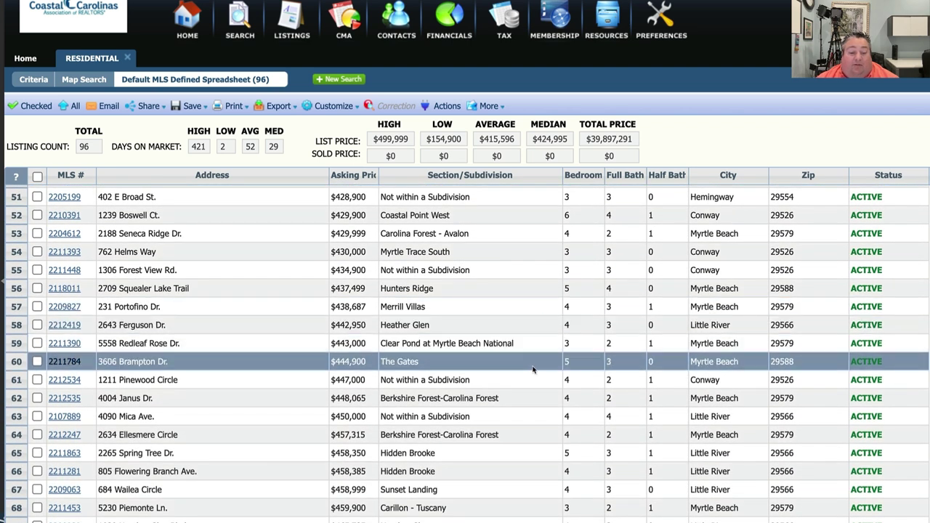
pyautogui.doubleClick(533, 359)
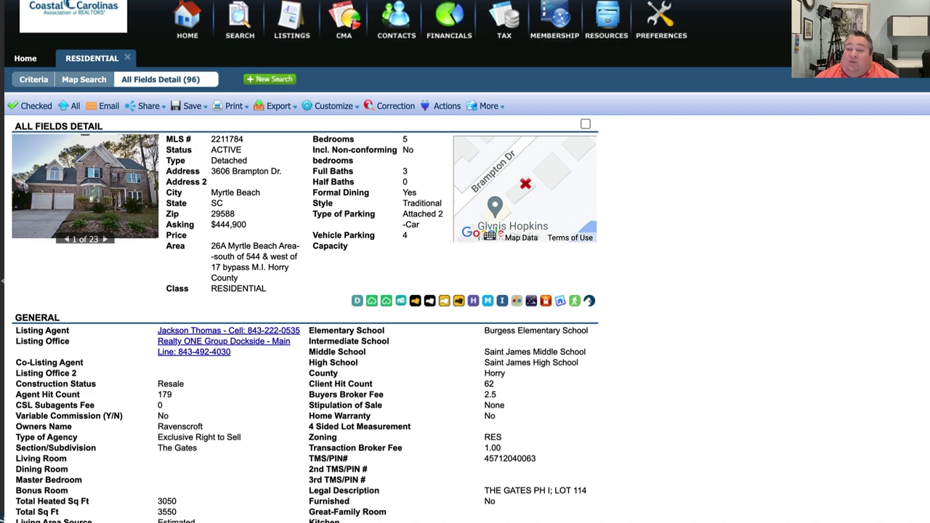
# View the enlarged photos of The Gates listing, paging from the front exterior through the backyard, living room, kitchen and dining area.
pyautogui.click(83, 165)
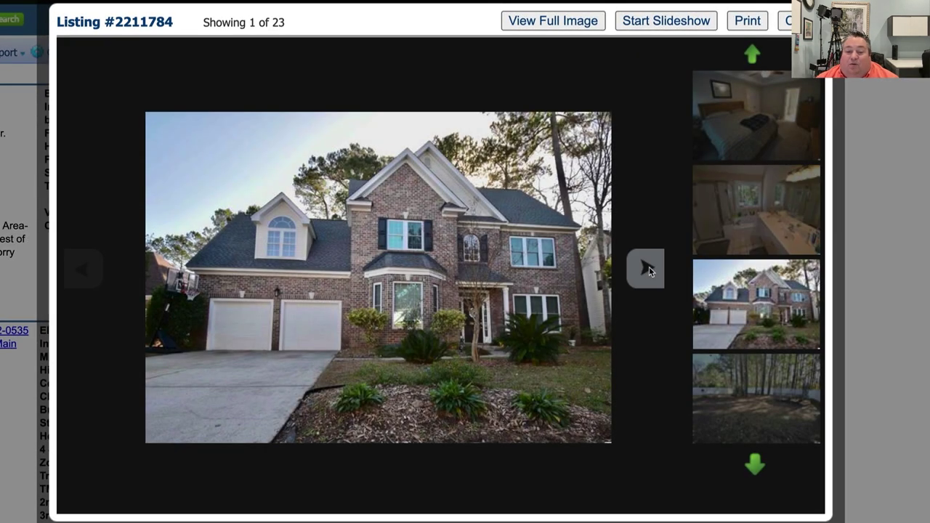
pyautogui.click(646, 269)
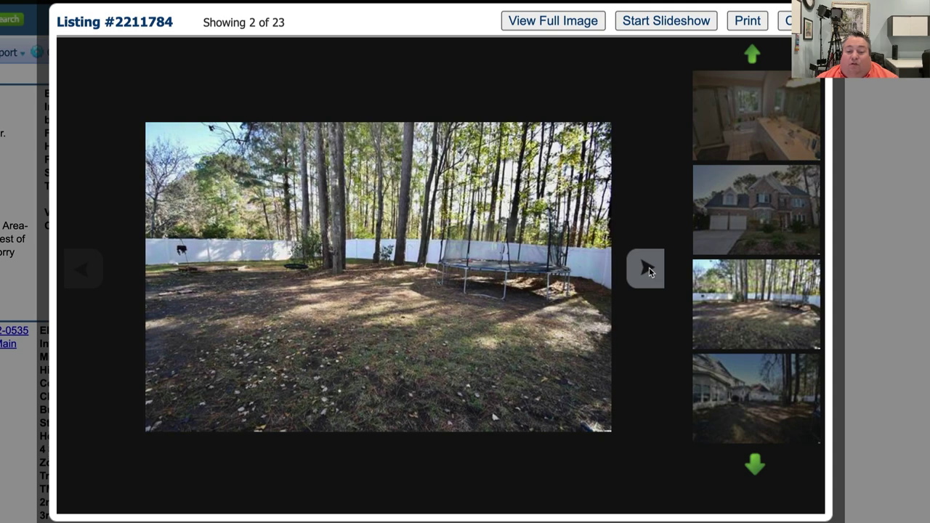
pyautogui.click(646, 269)
pyautogui.click(646, 269)
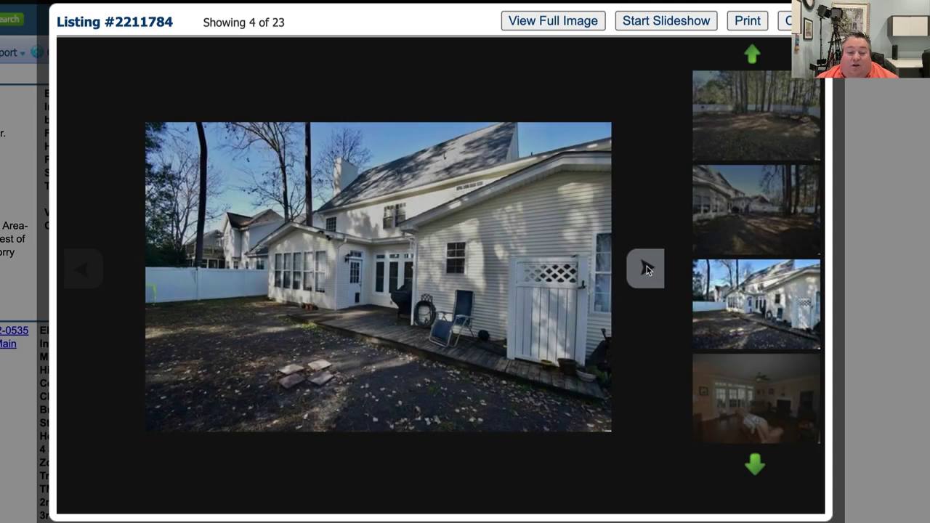
pyautogui.click(646, 269)
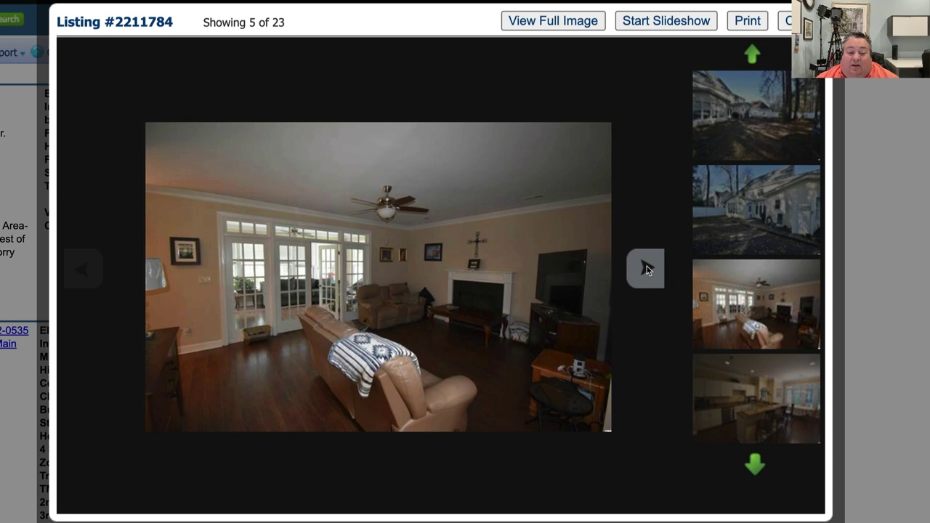
pyautogui.click(647, 269)
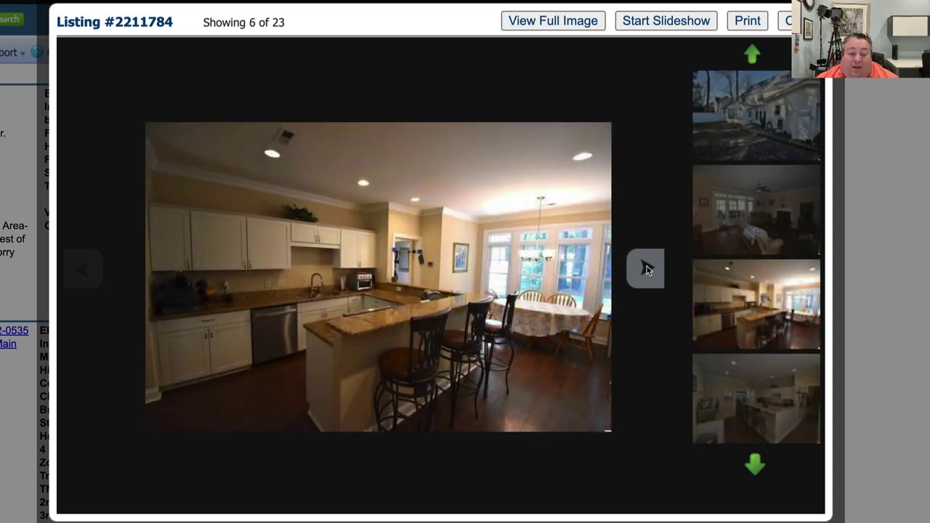
pyautogui.click(646, 269)
pyautogui.click(646, 269)
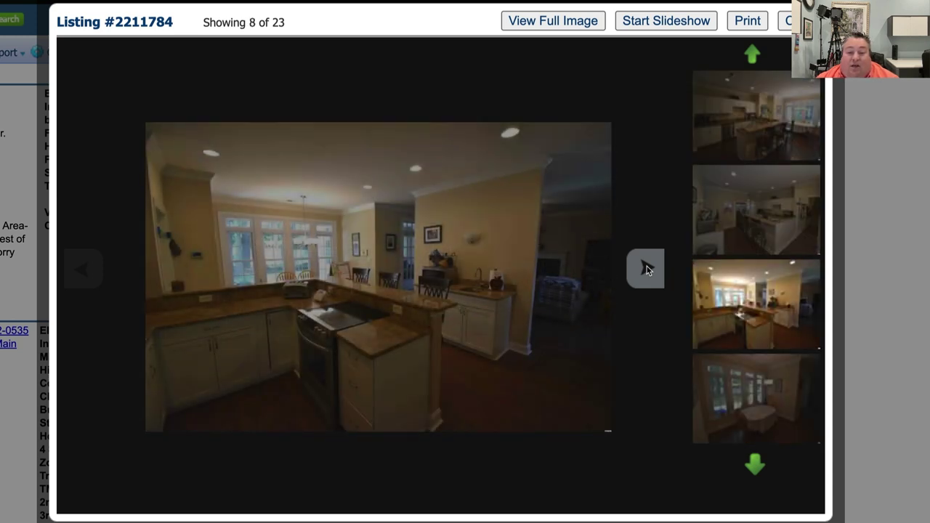
pyautogui.click(646, 269)
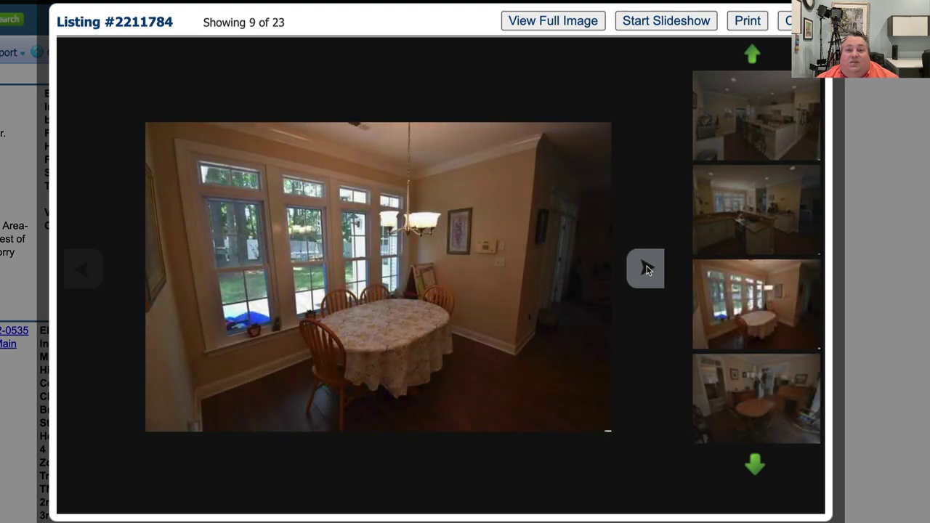
pyautogui.click(646, 269)
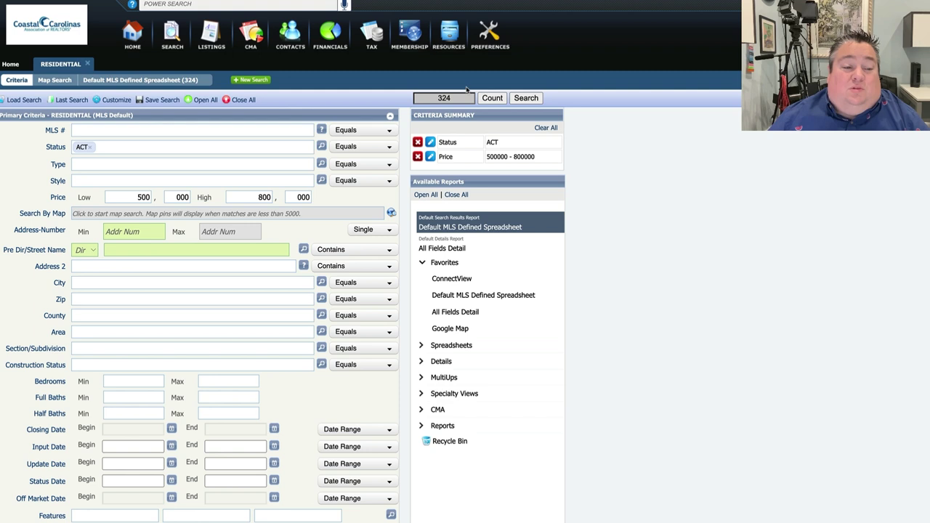
# Run the residential search for ACT listings priced from 500,000 to 800,000.
pyautogui.click(526, 98)
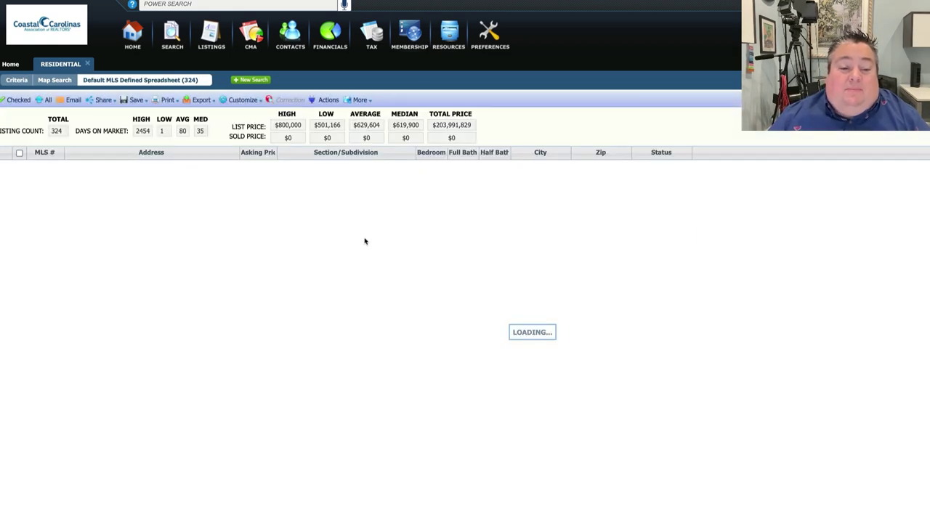